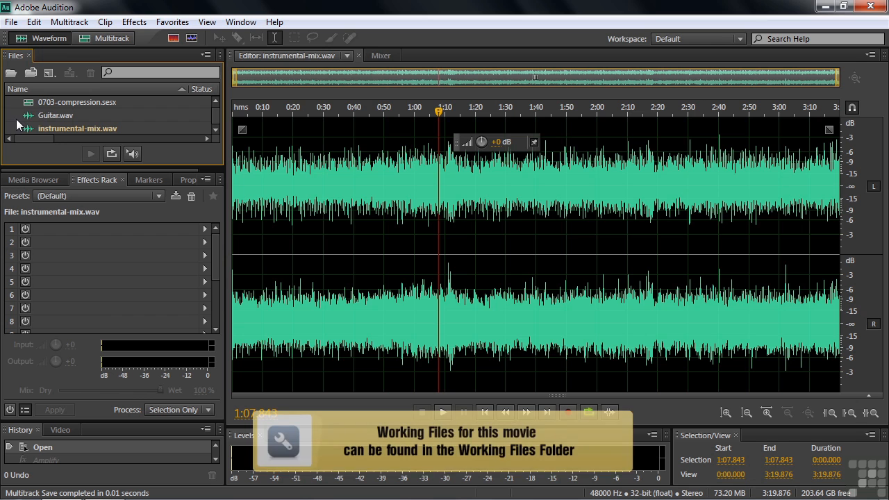
{"action": "key", "text": "ctrl+o"}
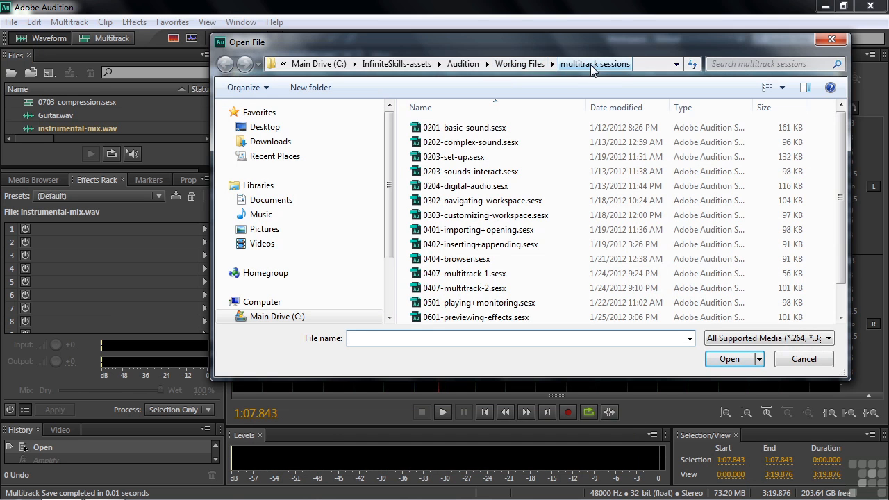
{"action": "scroll", "coordinate": [542, 316], "scroll_direction": "down", "scroll_amount": 1}
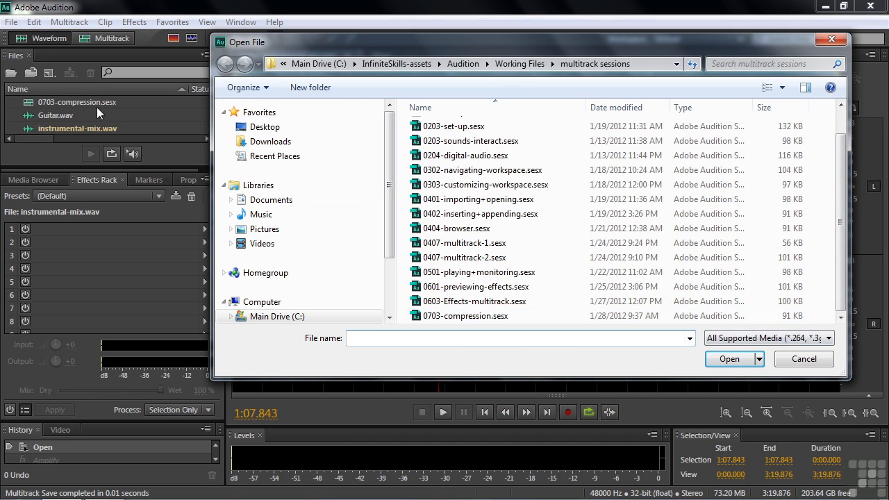
{"action": "left_click", "coordinate": [520, 63]}
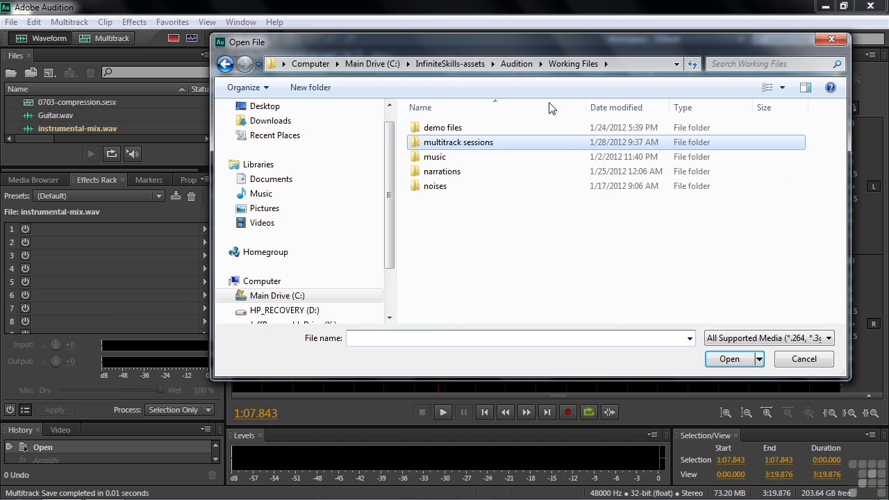
{"action": "double_click", "coordinate": [436, 164]}
{"action": "double_click", "coordinate": [440, 143]}
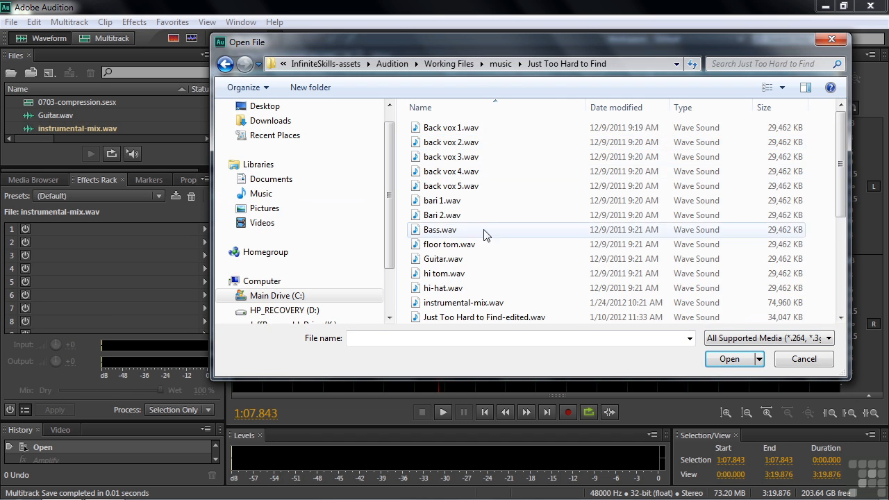
{"action": "left_click", "coordinate": [802, 359]}
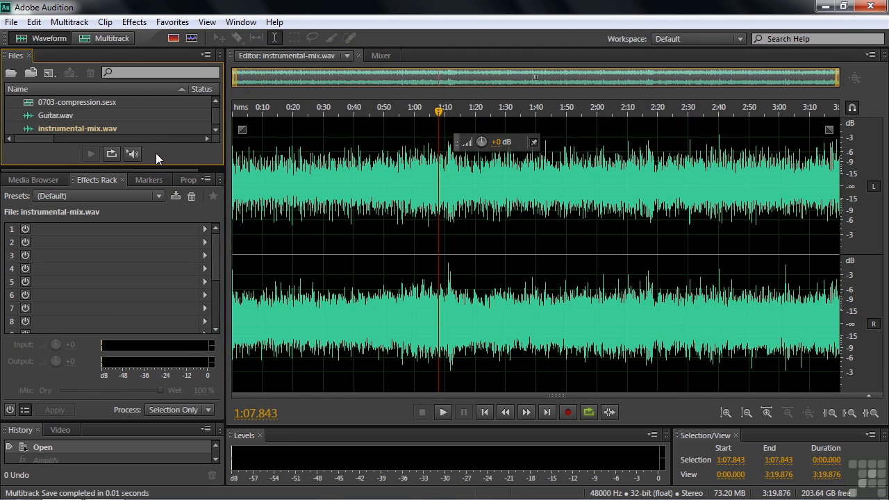
Step: Open the Gain Envelope (process) effect from the Amplitude and Compression effects on instrumental-mix.wav
{"action": "left_click", "coordinate": [136, 23]}
{"action": "mouse_move", "coordinate": [165, 196]}
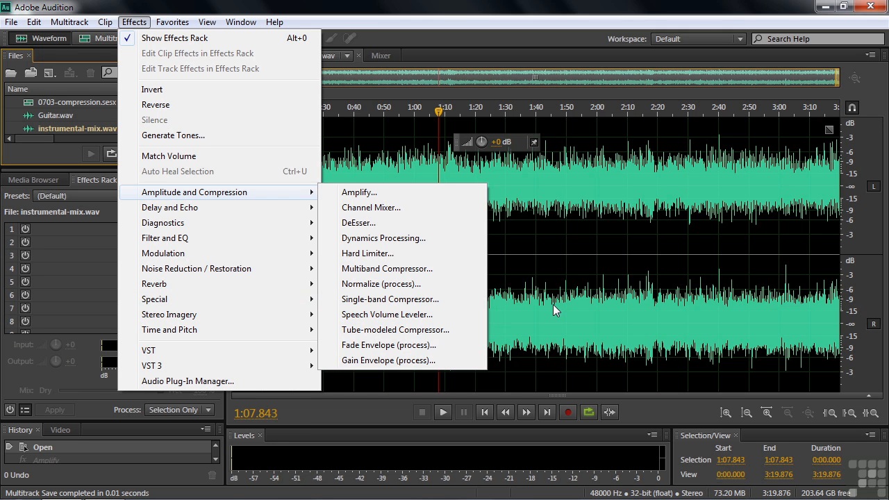
{"action": "left_click", "coordinate": [351, 363]}
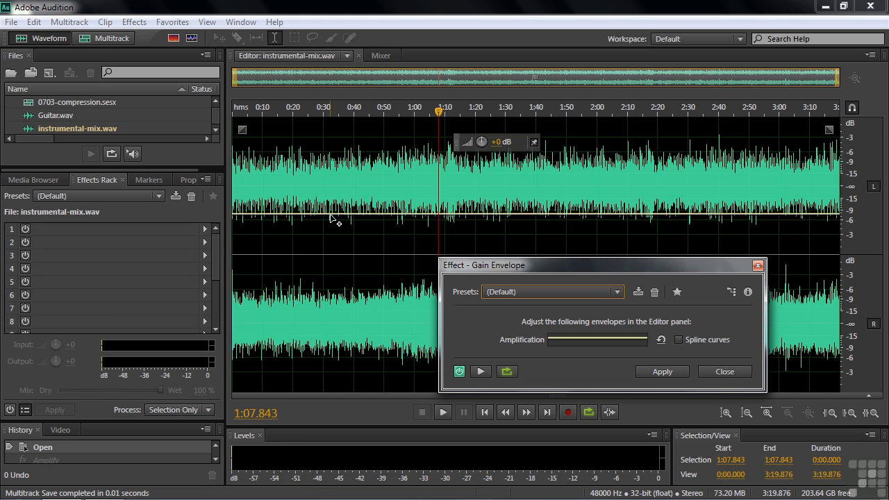
Step: Open the 0703-compression session and expand Track 1's automation envelope lane
{"action": "double_click", "coordinate": [31, 105]}
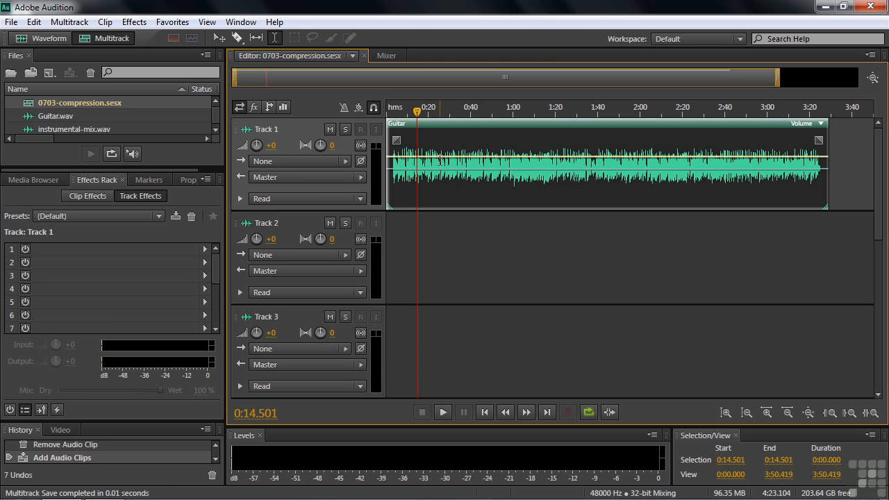
{"action": "left_click", "coordinate": [240, 199]}
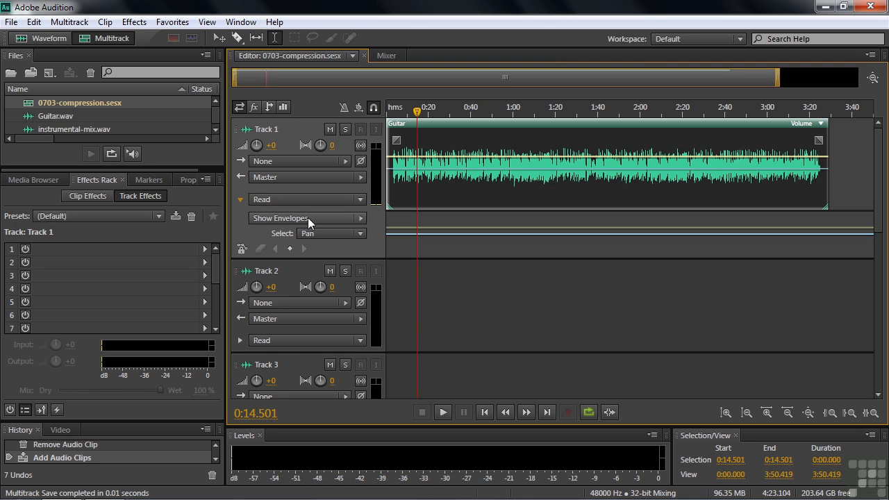
Step: Toggle Track 1's Pan envelope off and back on in the envelope display list
{"action": "left_click", "coordinate": [361, 219]}
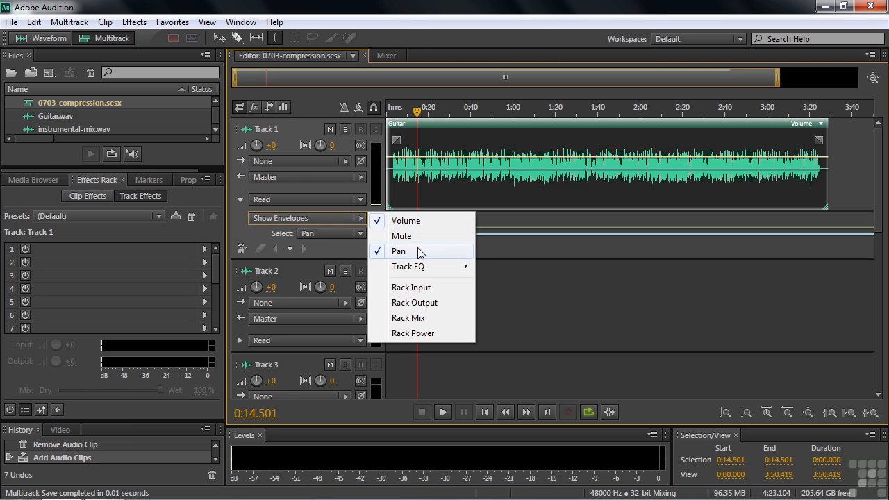
{"action": "left_click", "coordinate": [399, 252]}
{"action": "left_click", "coordinate": [360, 218]}
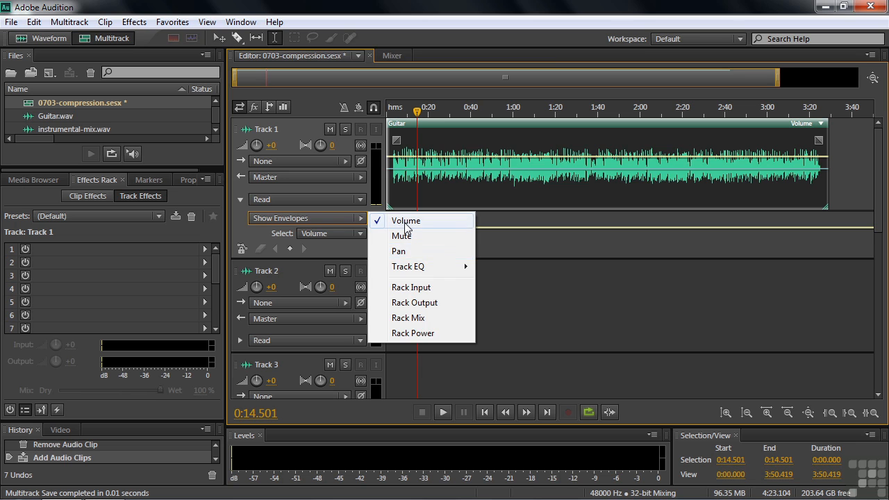
{"action": "left_click", "coordinate": [398, 252]}
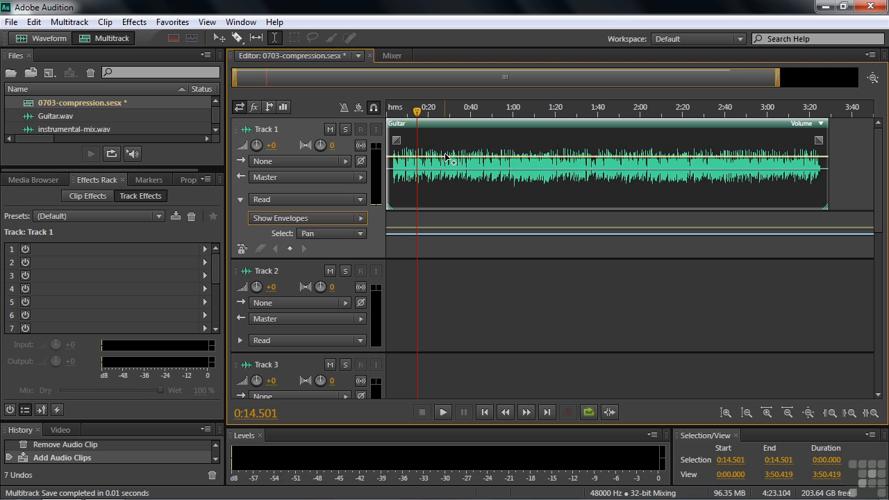
Step: Return to instrumental-mix.wav and add a gain envelope point at about 0:10
{"action": "double_click", "coordinate": [45, 129]}
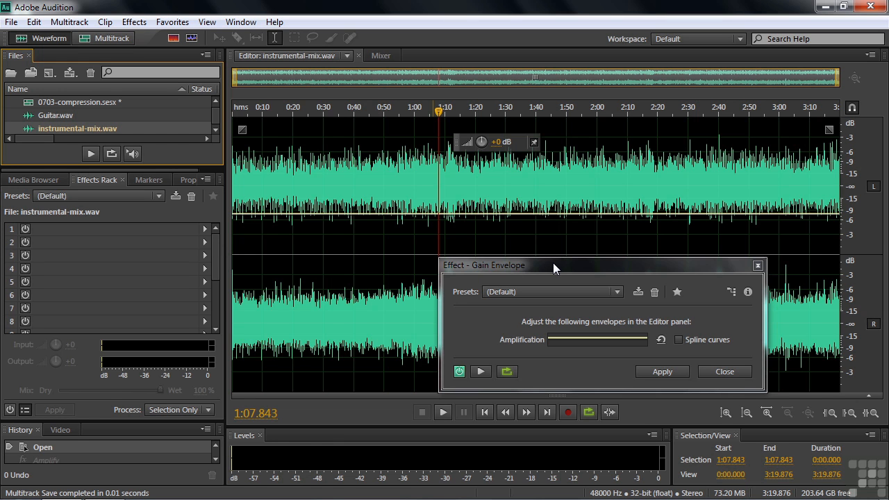
{"action": "left_click", "coordinate": [265, 215]}
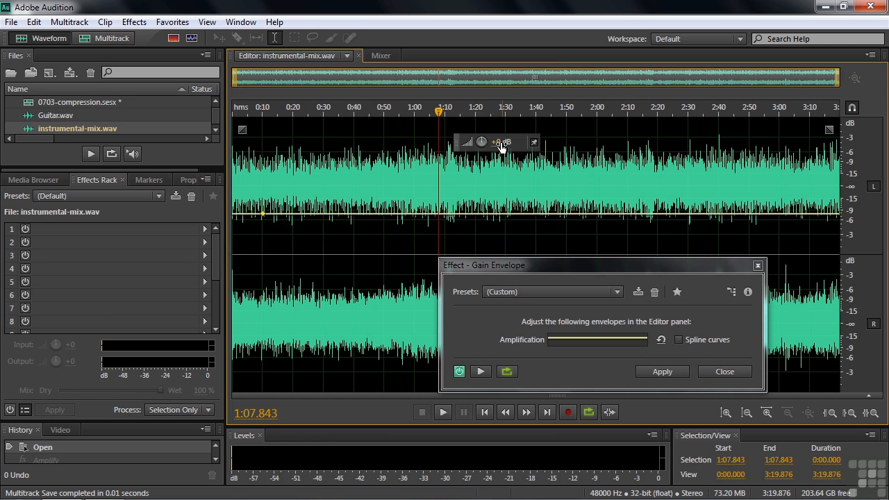
Step: Raise the file's gain with the heads-up volume knob, then undo the amplification
{"action": "left_click_drag", "start_coordinate": [495, 144], "coordinate": [517, 143]}
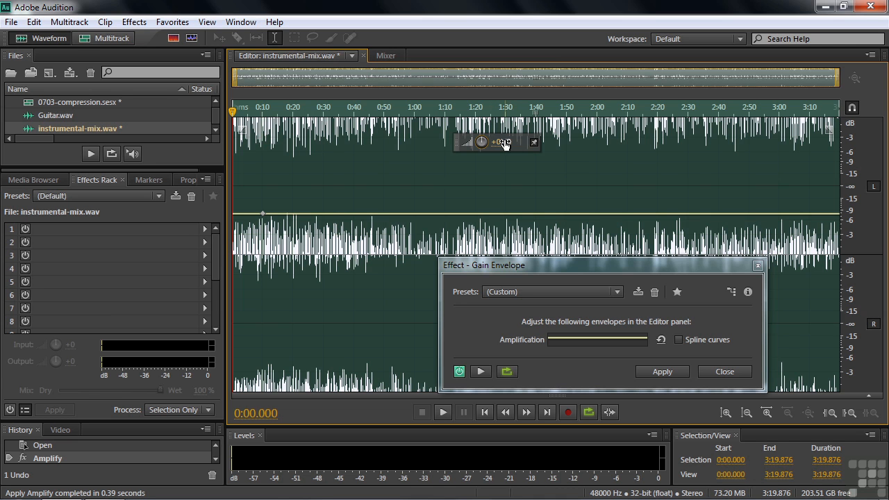
{"action": "key", "text": "ctrl+z"}
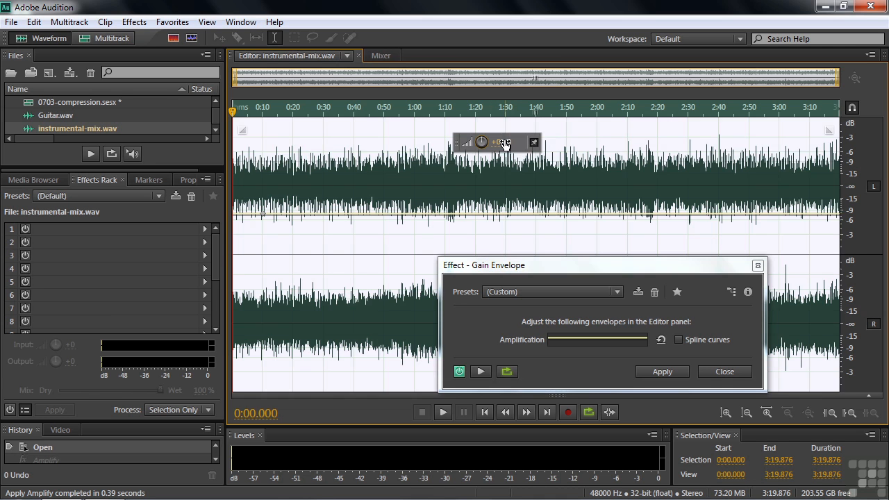
Step: Add a second gain envelope point and drag it down to -88 dB at about 0:13
{"action": "left_click", "coordinate": [780, 178]}
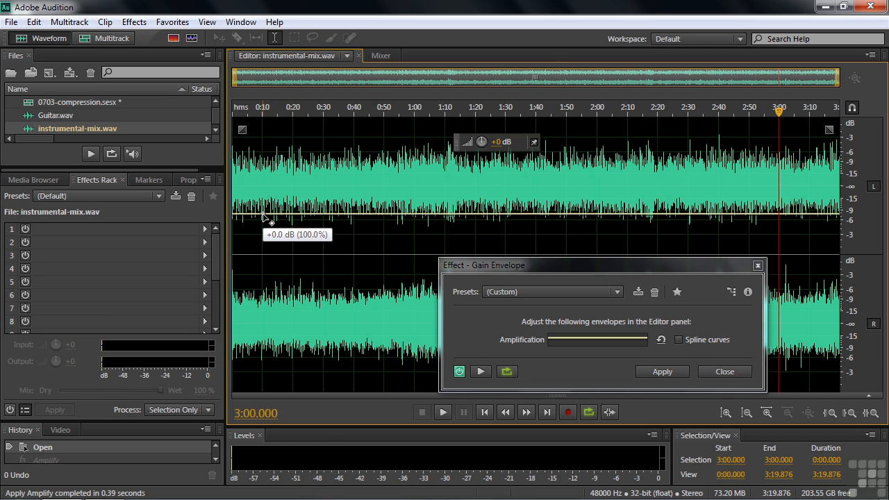
{"action": "left_click", "coordinate": [263, 214]}
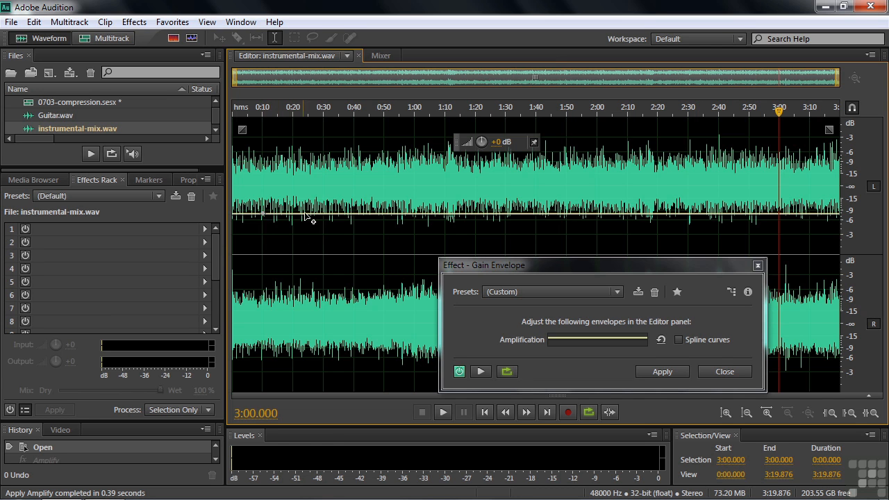
{"action": "left_click", "coordinate": [316, 214]}
{"action": "mouse_move", "coordinate": [317, 216]}
{"action": "left_click_drag", "start_coordinate": [317, 216], "coordinate": [276, 390]}
Step: Play back the envelope change starting from about 0:08
{"action": "left_click", "coordinate": [257, 109]}
{"action": "key", "text": "space"}
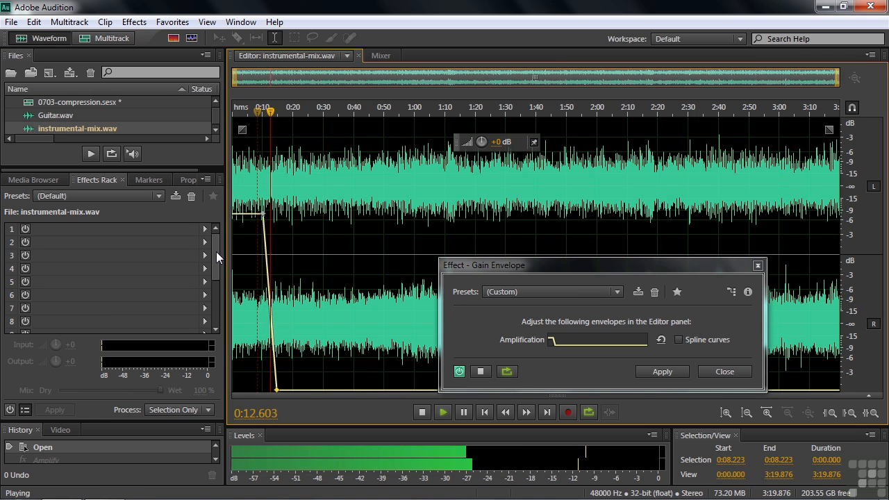
{"action": "key", "text": "space"}
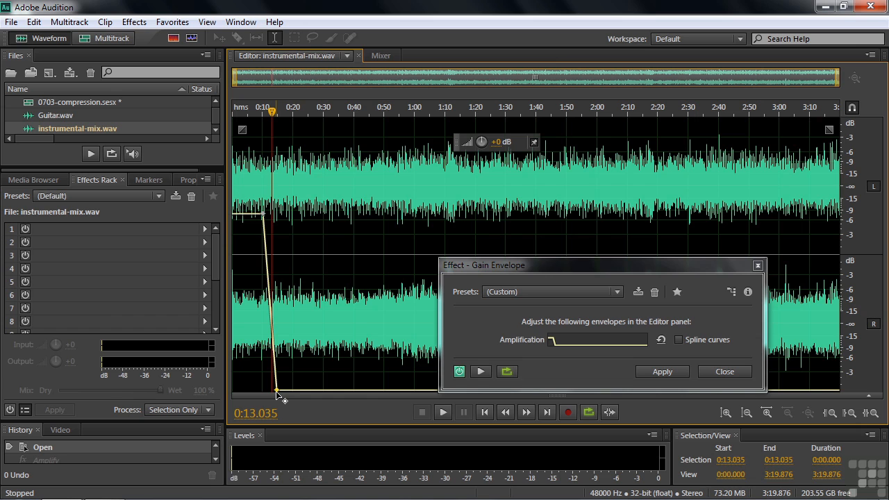
Step: Drag the second envelope point up well above the starting level to create a gain swell after 0:10
{"action": "mouse_move", "coordinate": [276, 390]}
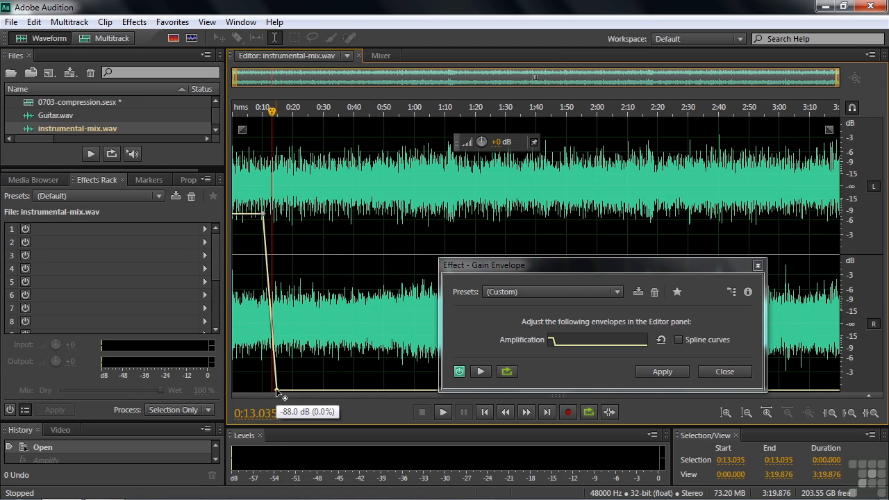
{"action": "left_click_drag", "start_coordinate": [276, 389], "coordinate": [276, 111]}
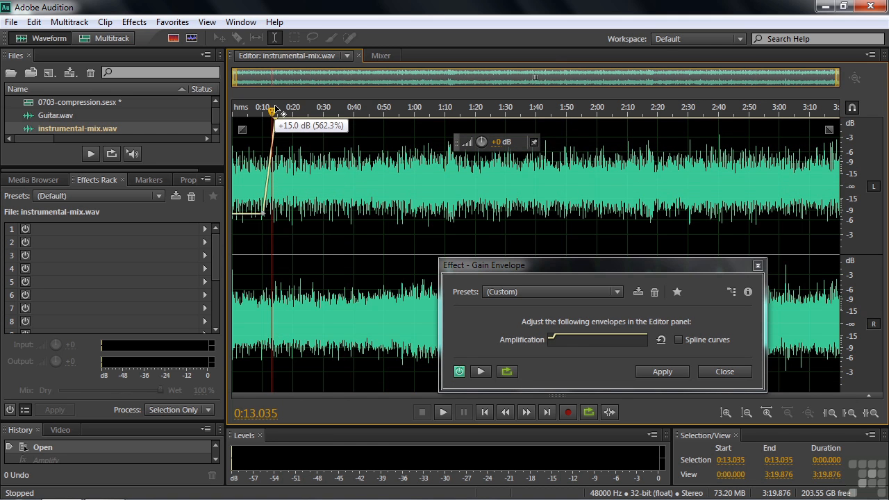
{"action": "left_click_drag", "start_coordinate": [275, 106], "coordinate": [277, 110]}
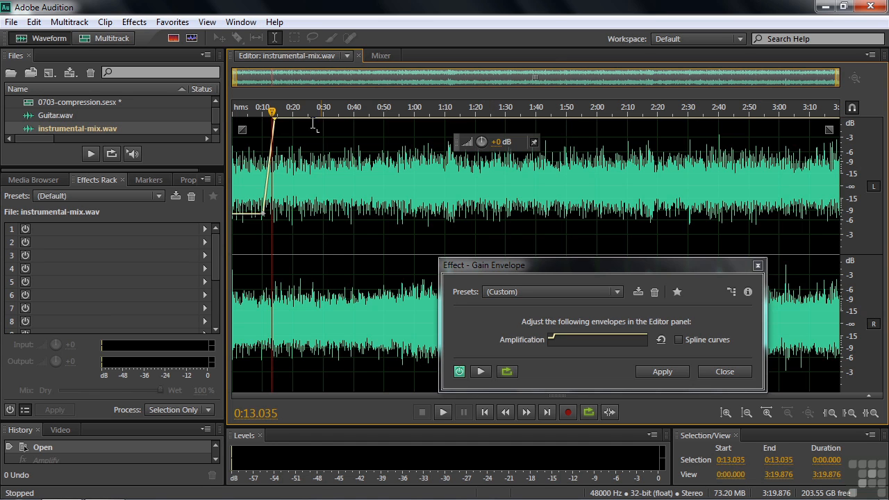
{"action": "mouse_move", "coordinate": [277, 122]}
{"action": "left_mouse_down"}
{"action": "mouse_move", "coordinate": [272, 157]}
{"action": "mouse_move", "coordinate": [271, 116]}
{"action": "left_mouse_up"}
{"action": "left_click_drag", "start_coordinate": [274, 122], "coordinate": [274, 168]}
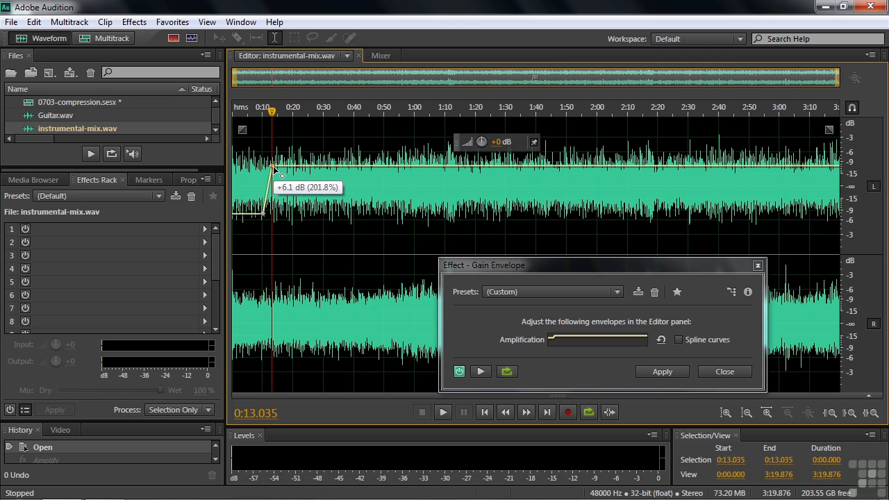
{"action": "left_click_drag", "start_coordinate": [274, 168], "coordinate": [275, 145]}
Step: Play back the gain swell at the start of the file
{"action": "left_click_drag", "start_coordinate": [265, 117], "coordinate": [262, 117]}
{"action": "key", "text": "space"}
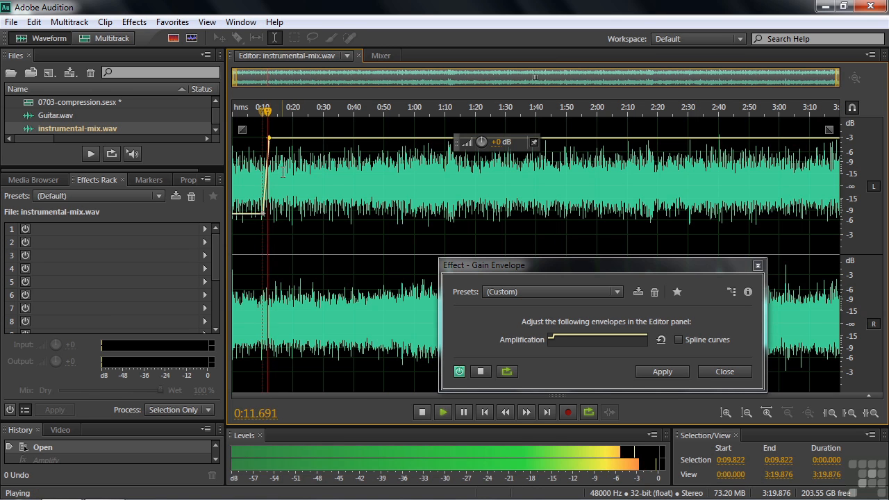
{"action": "key", "text": "space"}
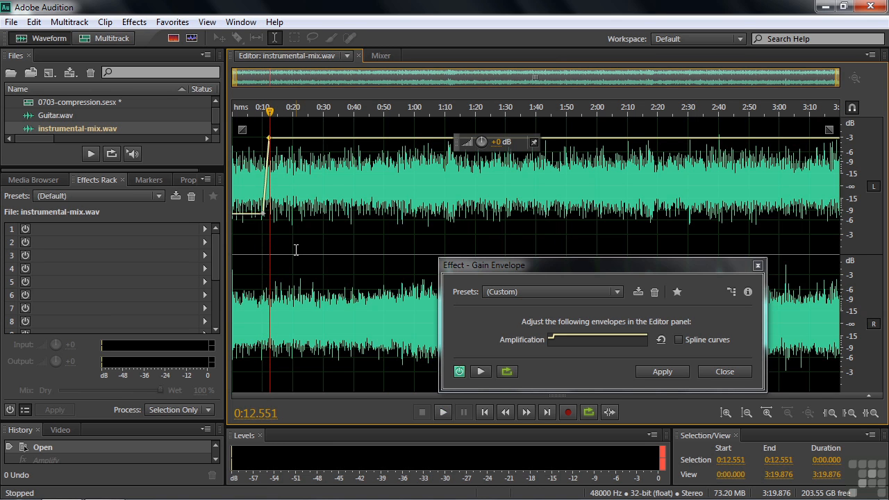
Step: Add a third envelope point near 0:19 and pull it back down to the starting level, then preview it
{"action": "left_click", "coordinate": [284, 138]}
{"action": "left_click_drag", "start_coordinate": [289, 140], "coordinate": [291, 217]}
{"action": "key", "text": "space"}
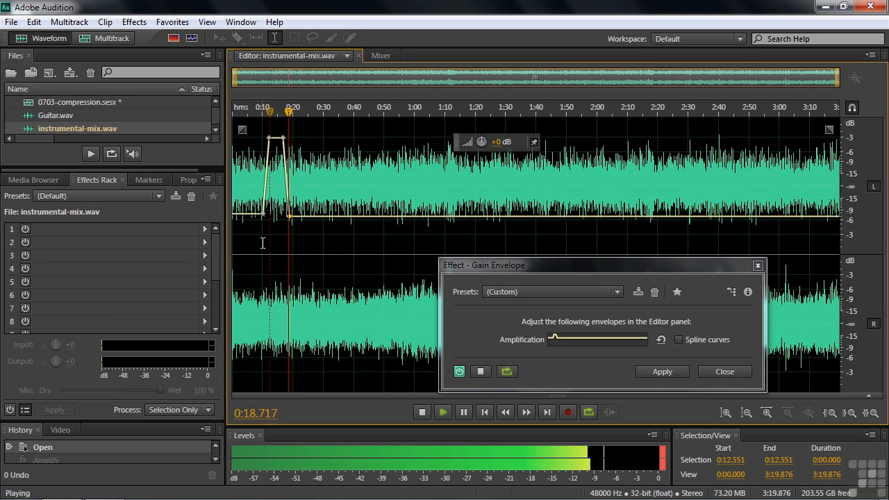
{"action": "left_click", "coordinate": [290, 240]}
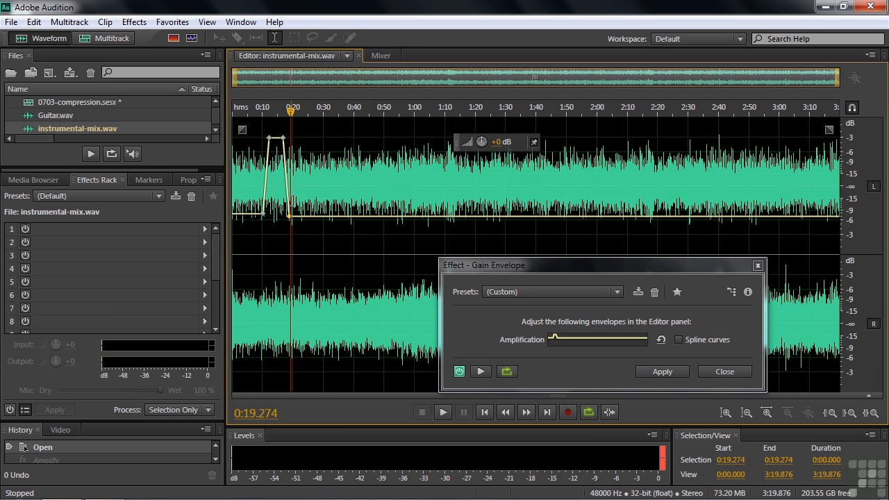
Step: Turn on Spline curves for the envelope and move the peak point slightly later and lower
{"action": "left_click", "coordinate": [678, 339]}
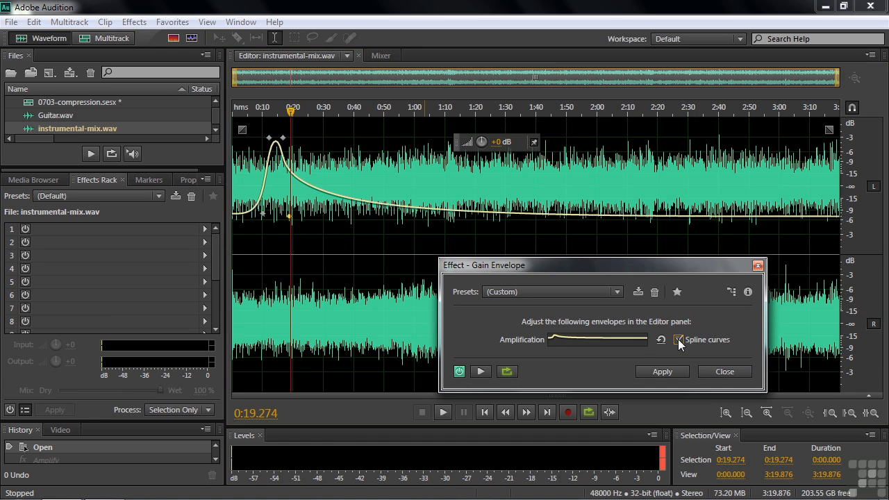
{"action": "left_click", "coordinate": [284, 143]}
{"action": "left_click_drag", "start_coordinate": [284, 142], "coordinate": [297, 160]}
Step: Drag the third envelope point down well below the starting level, around 0:14
{"action": "left_click_drag", "start_coordinate": [306, 220], "coordinate": [305, 218]}
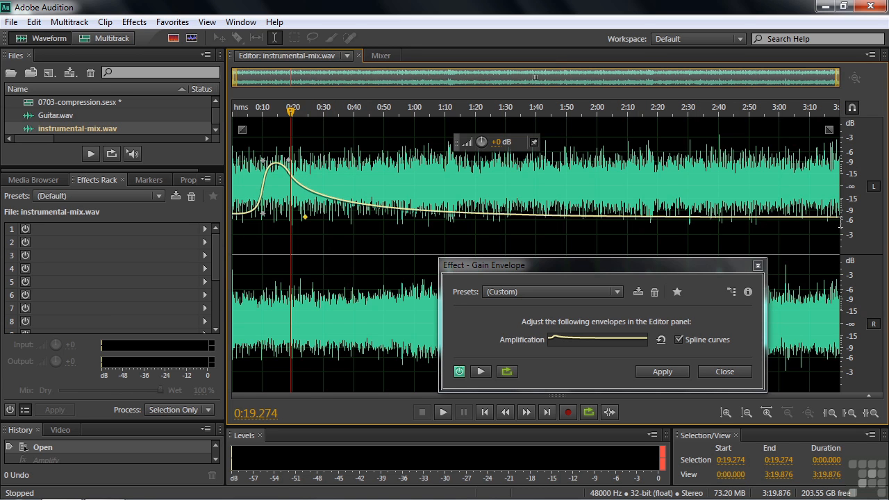
{"action": "left_click_drag", "start_coordinate": [306, 219], "coordinate": [275, 316]}
Step: Play back the smoothed envelope starting from about 0:14
{"action": "left_click", "coordinate": [275, 111]}
{"action": "key", "text": "space"}
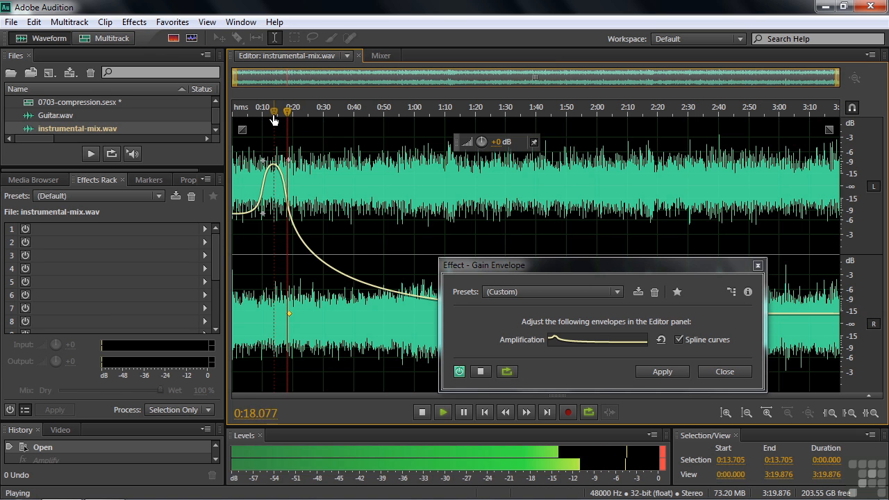
{"action": "key", "text": "space"}
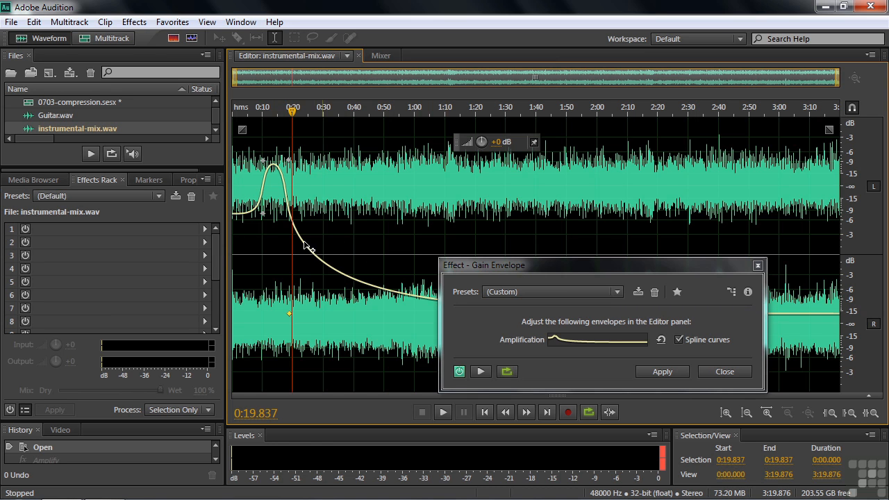
Step: Select the first 30 seconds of the file and reset the gain envelope to the Default preset
{"action": "left_click_drag", "start_coordinate": [234, 255], "coordinate": [323, 269]}
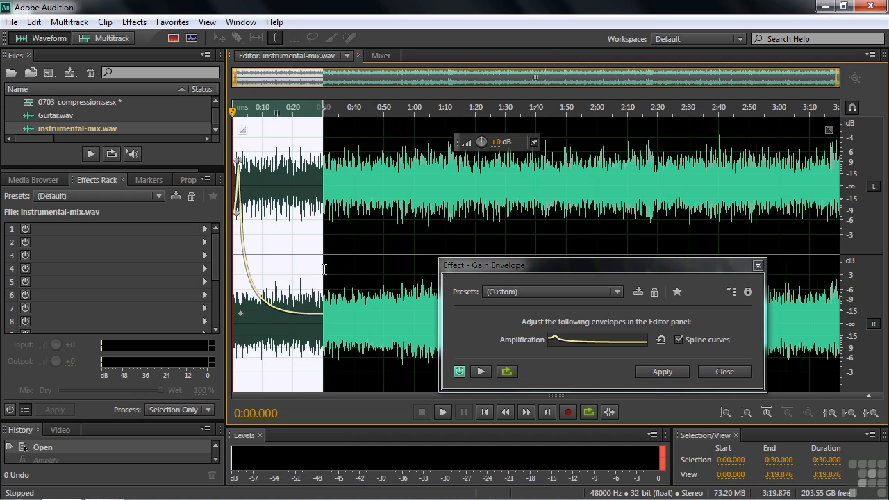
{"action": "left_click", "coordinate": [241, 161]}
{"action": "left_click", "coordinate": [618, 292]}
{"action": "left_click", "coordinate": [500, 309]}
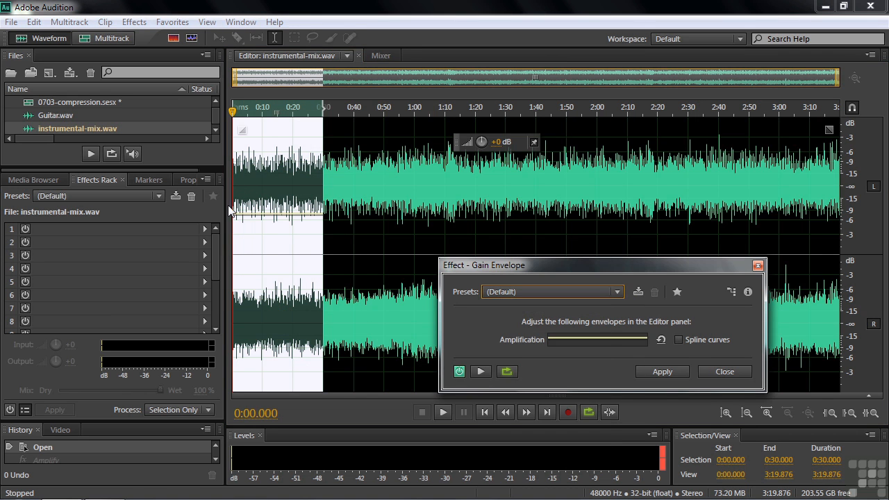
Step: Add two envelope points near the start of the selection and raise them to about +3.0 dB
{"action": "left_click", "coordinate": [250, 216]}
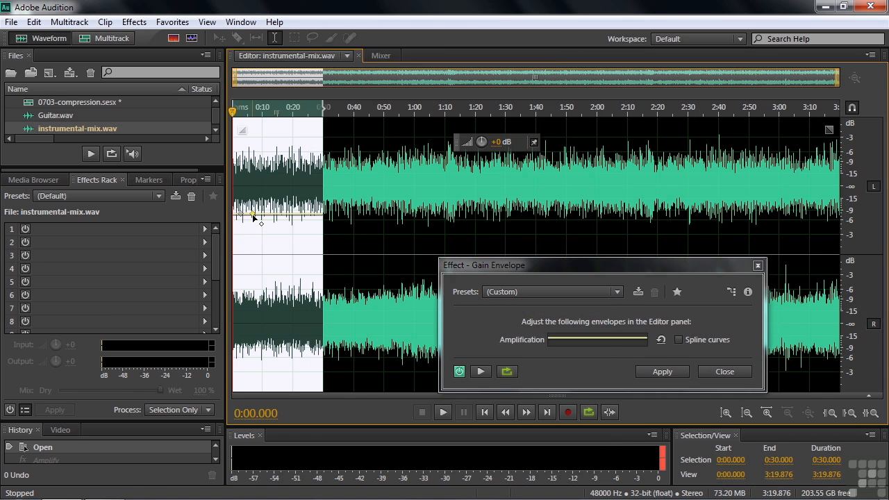
{"action": "left_click", "coordinate": [270, 214]}
{"action": "left_click_drag", "start_coordinate": [270, 213], "coordinate": [254, 188]}
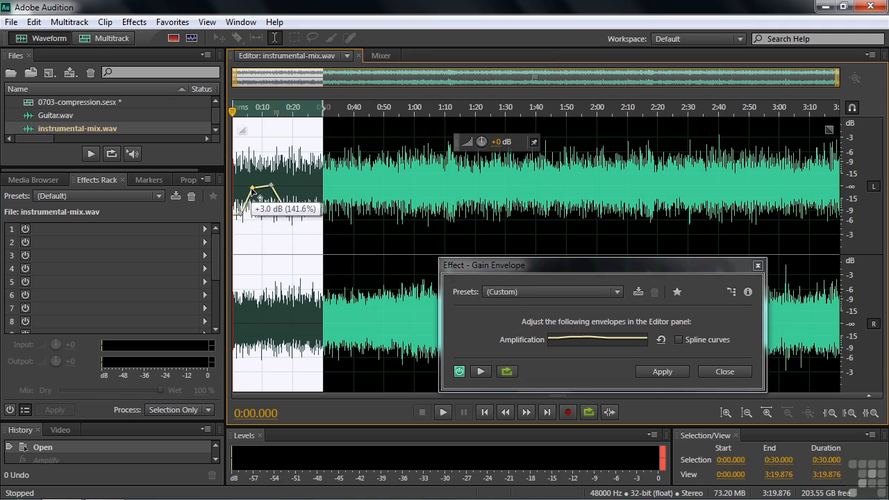
Step: Turn on Spline curves and move the raised point slightly earlier and higher to shape a smooth bump
{"action": "left_click", "coordinate": [679, 340]}
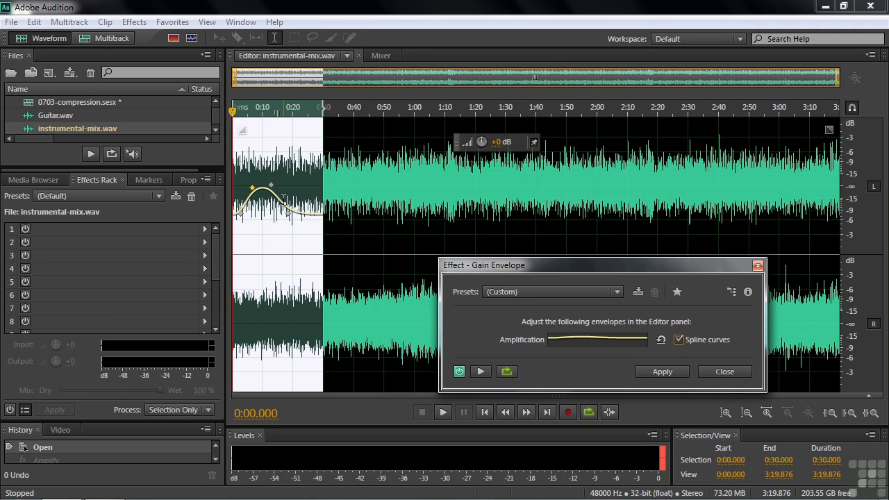
{"action": "left_click_drag", "start_coordinate": [271, 185], "coordinate": [253, 179]}
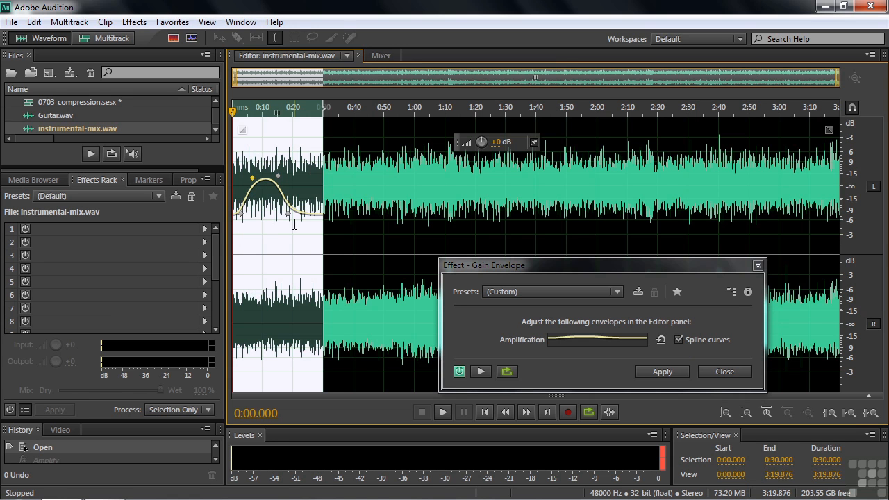
Step: Reselect the first 10 seconds, then about 0:26 to 0:37, so the envelope fits each range
{"action": "left_click_drag", "start_coordinate": [323, 111], "coordinate": [258, 126]}
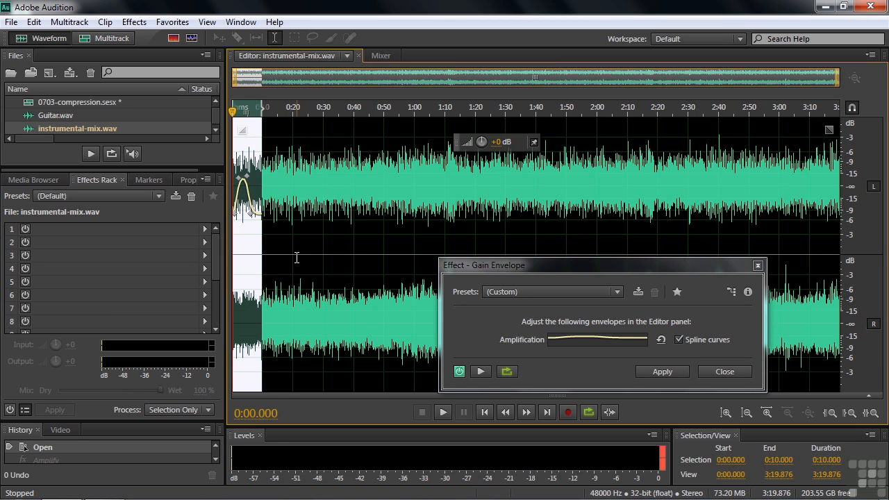
{"action": "left_click_drag", "start_coordinate": [311, 241], "coordinate": [345, 215]}
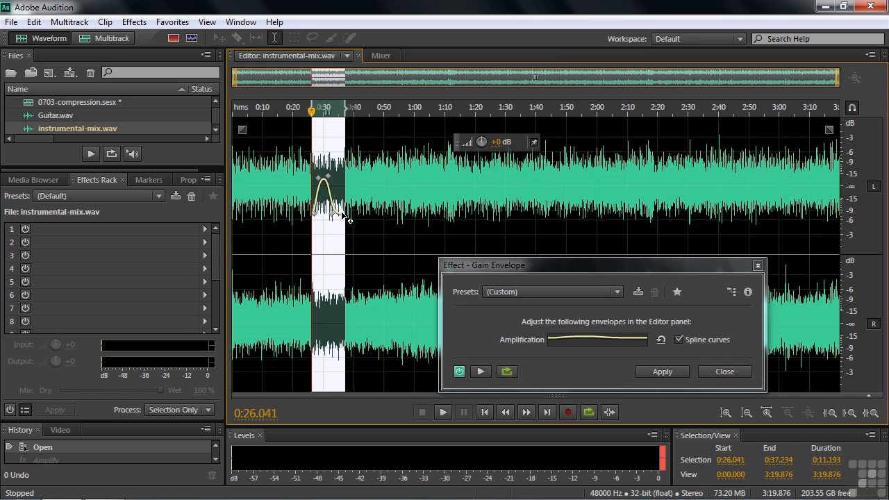
Step: Clear the selection and apply the Zig Zag Gain preset to the gain envelope
{"action": "left_click", "coordinate": [616, 293]}
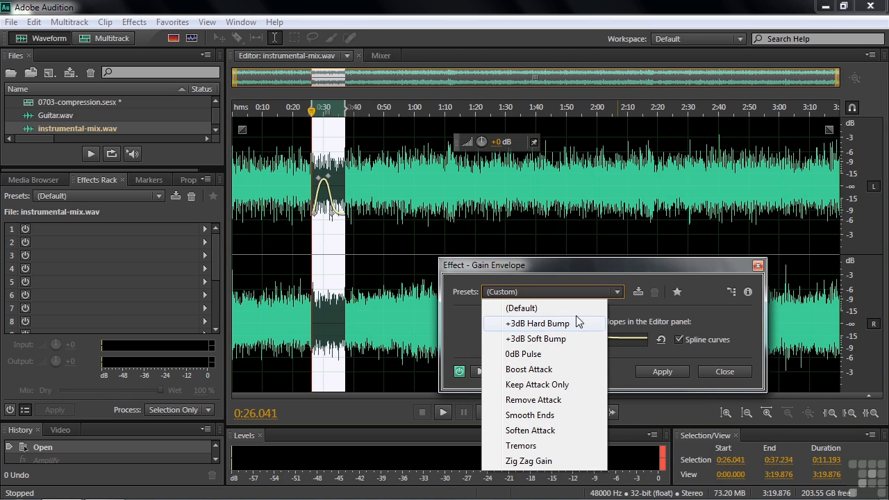
{"action": "left_click", "coordinate": [631, 264]}
{"action": "left_click", "coordinate": [404, 249]}
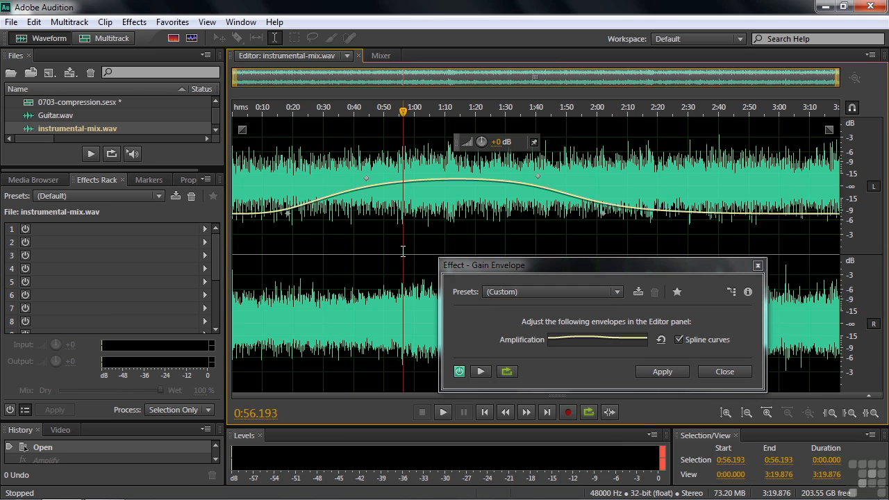
{"action": "left_click", "coordinate": [620, 290]}
{"action": "left_click", "coordinate": [562, 462]}
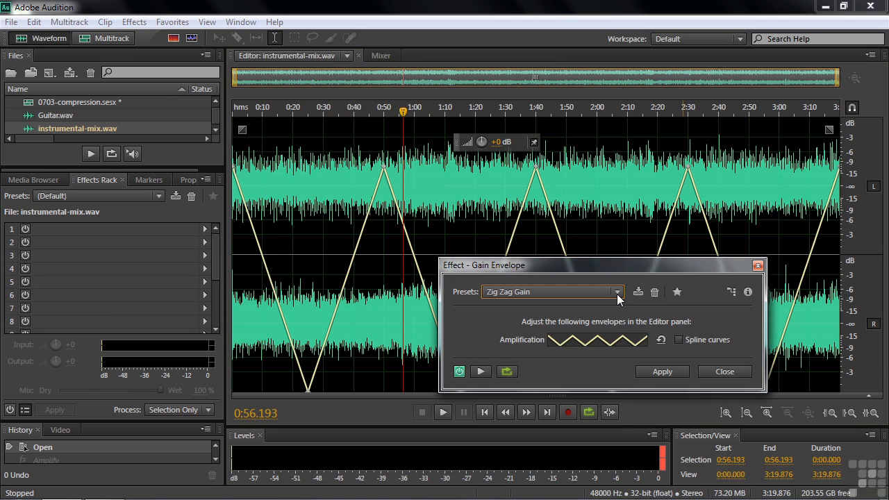
Step: Toggle Spline curves on and off again, then close the Gain Envelope dialog without applying
{"action": "left_click", "coordinate": [679, 339]}
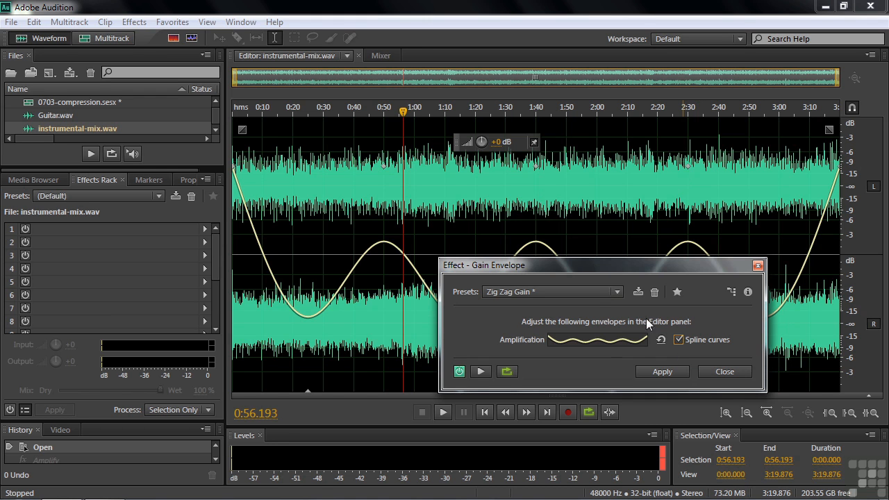
{"action": "left_click", "coordinate": [679, 339]}
{"action": "left_click", "coordinate": [617, 293]}
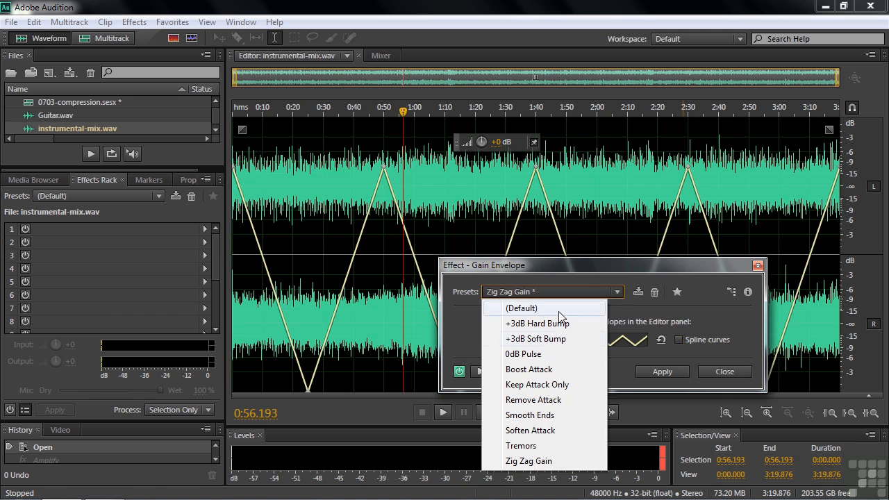
{"action": "left_click", "coordinate": [637, 265]}
{"action": "left_click_drag", "start_coordinate": [637, 265], "coordinate": [627, 225]}
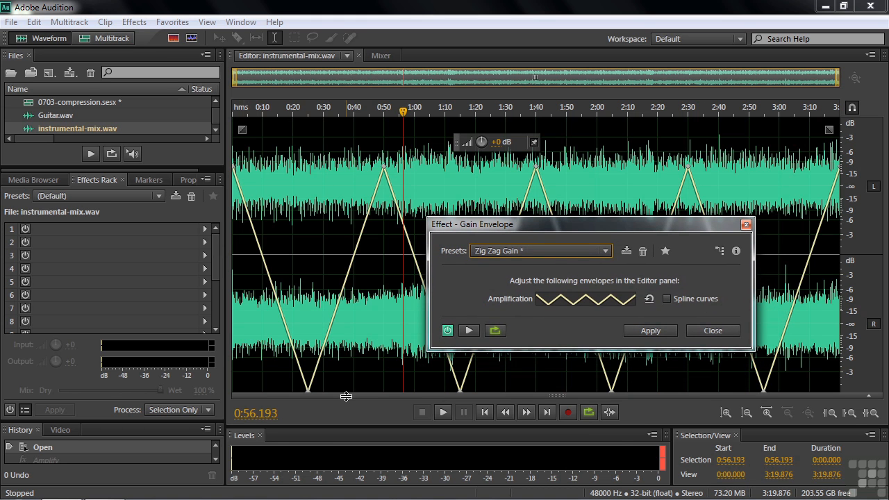
{"action": "left_click", "coordinate": [708, 332]}
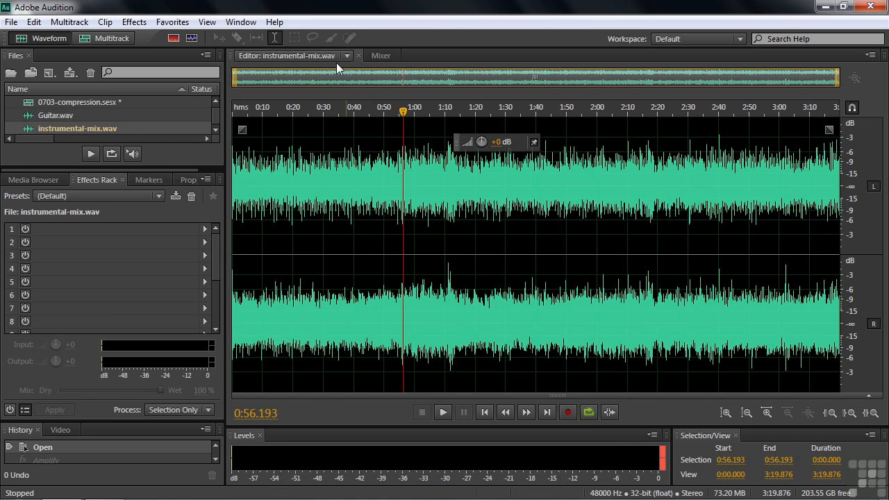
Step: Open the Fade Envelope (process) effect from Amplitude and Compression and reset its preset to Default
{"action": "left_click", "coordinate": [163, 24]}
{"action": "mouse_move", "coordinate": [134, 22]}
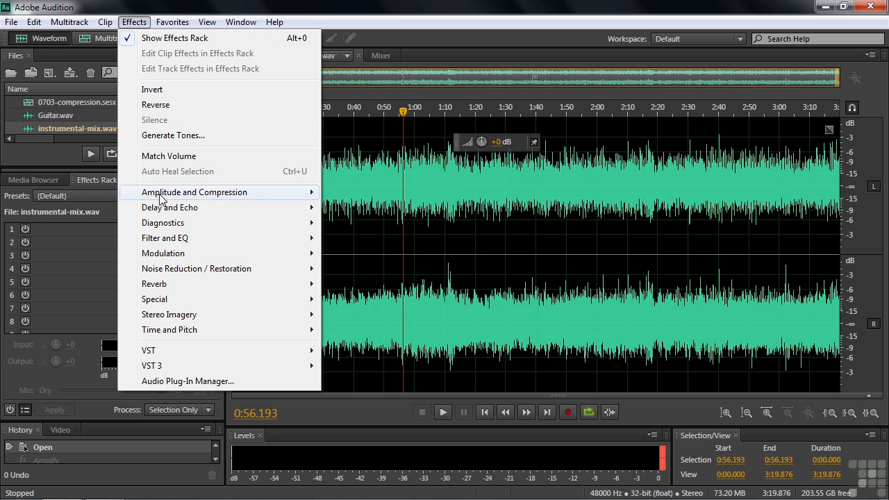
{"action": "mouse_move", "coordinate": [160, 199]}
{"action": "left_click", "coordinate": [375, 346]}
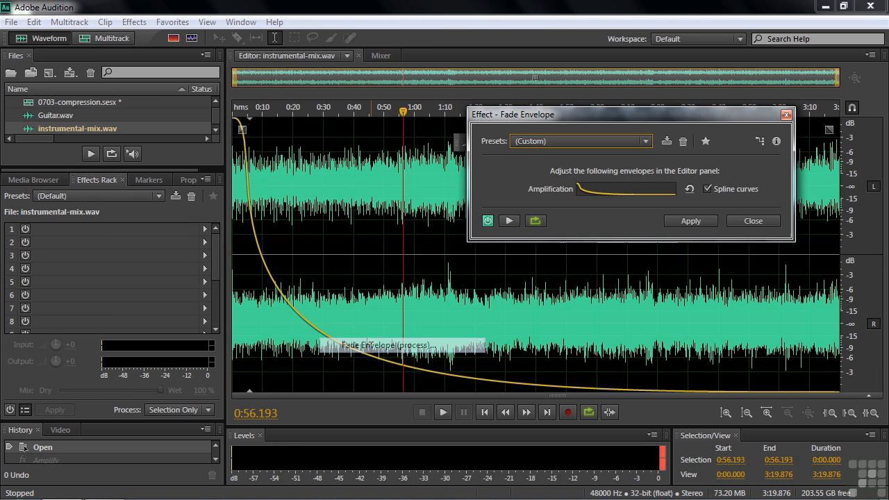
{"action": "left_click", "coordinate": [646, 141]}
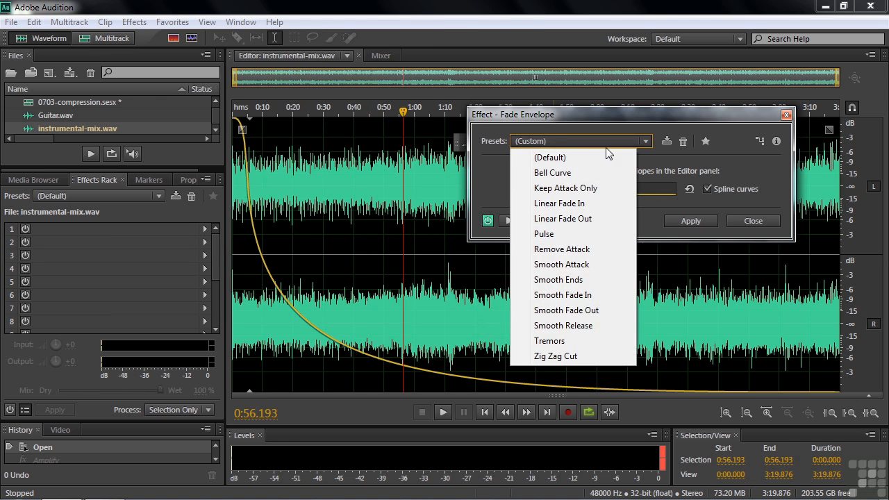
{"action": "left_click", "coordinate": [589, 154]}
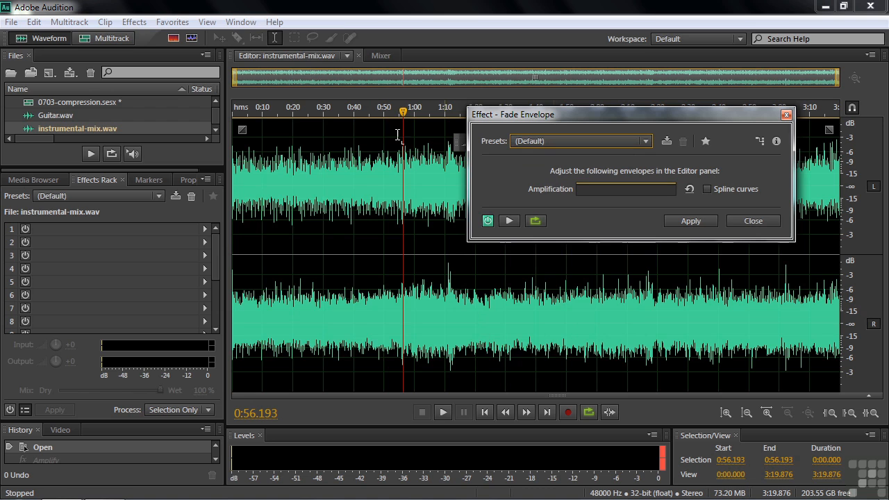
Step: Add a full-level point at about 0:10 to create a fade-in from the start
{"action": "left_click", "coordinate": [271, 123]}
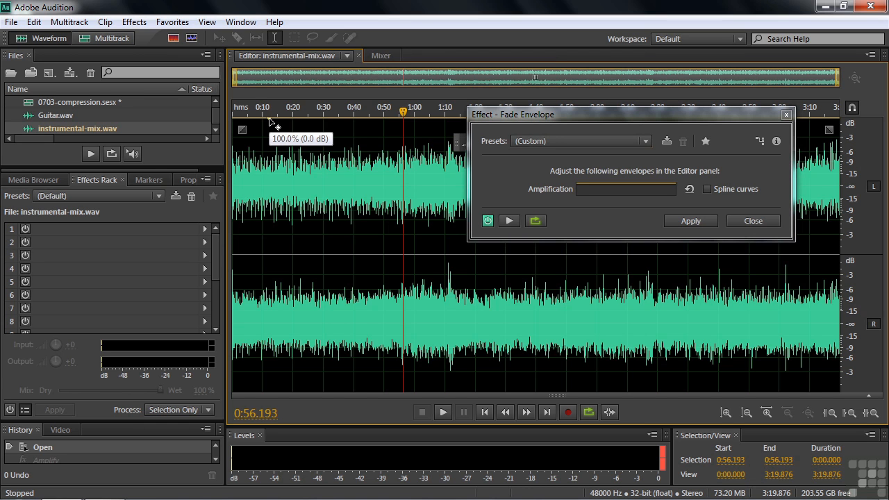
{"action": "mouse_move", "coordinate": [273, 124]}
{"action": "left_mouse_down"}
{"action": "mouse_move", "coordinate": [239, 122]}
{"action": "mouse_move", "coordinate": [241, 344]}
{"action": "mouse_move", "coordinate": [253, 399]}
{"action": "mouse_move", "coordinate": [261, 116]}
{"action": "left_mouse_up"}
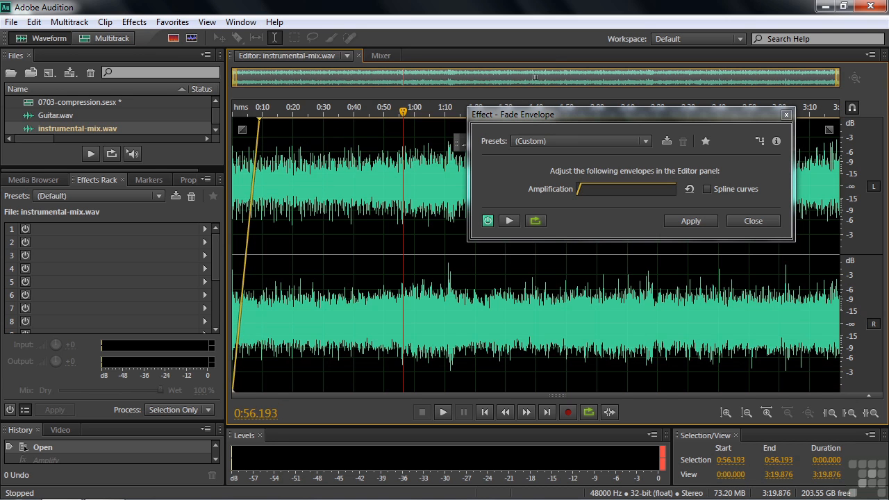
Step: Add a point near 3:10 and pull the end point down to silence for a fade-out
{"action": "left_click", "coordinate": [801, 116]}
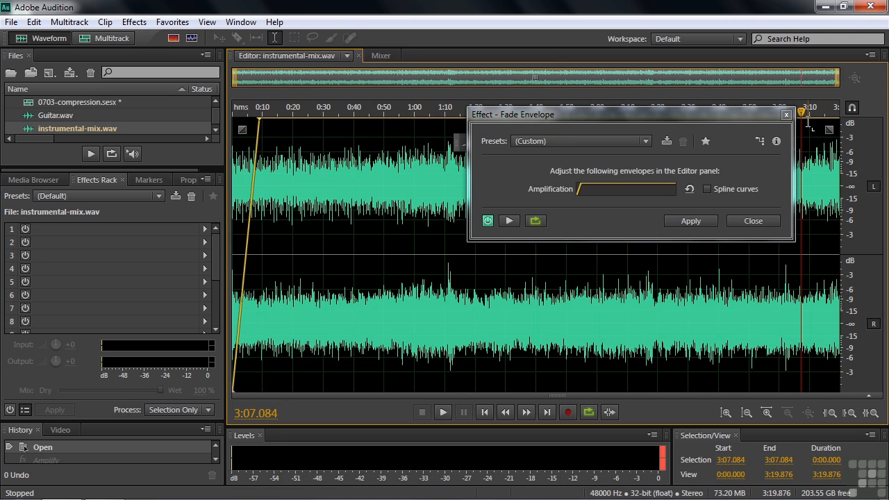
{"action": "left_click_drag", "start_coordinate": [835, 121], "coordinate": [848, 402]}
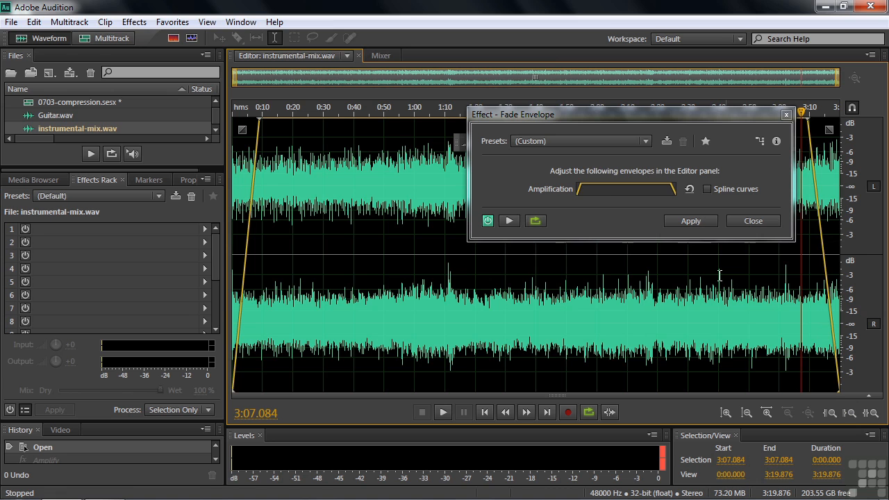
Step: Try the Smooth Ends preset, then switch the preset back to Default
{"action": "left_click", "coordinate": [647, 141]}
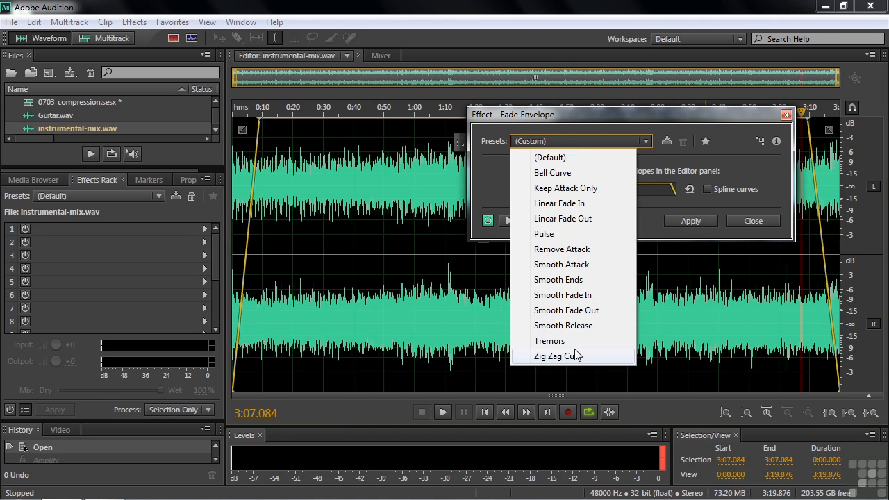
{"action": "left_click", "coordinate": [574, 280]}
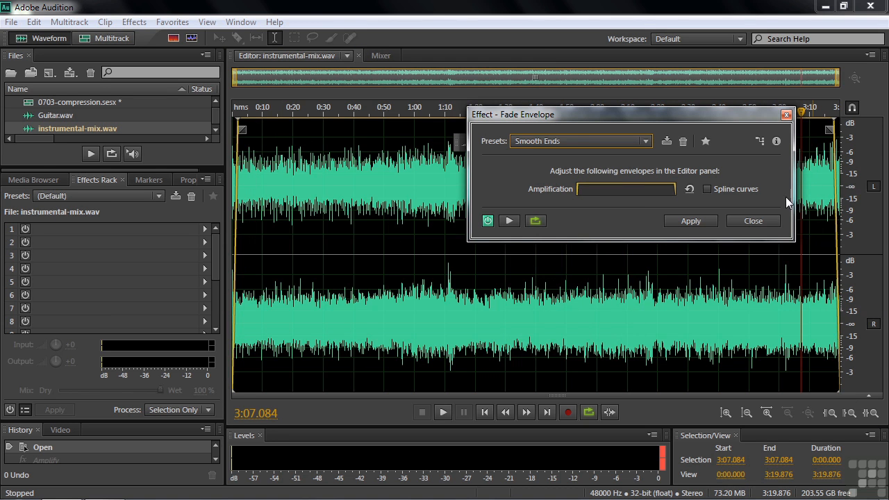
{"action": "left_click", "coordinate": [646, 141]}
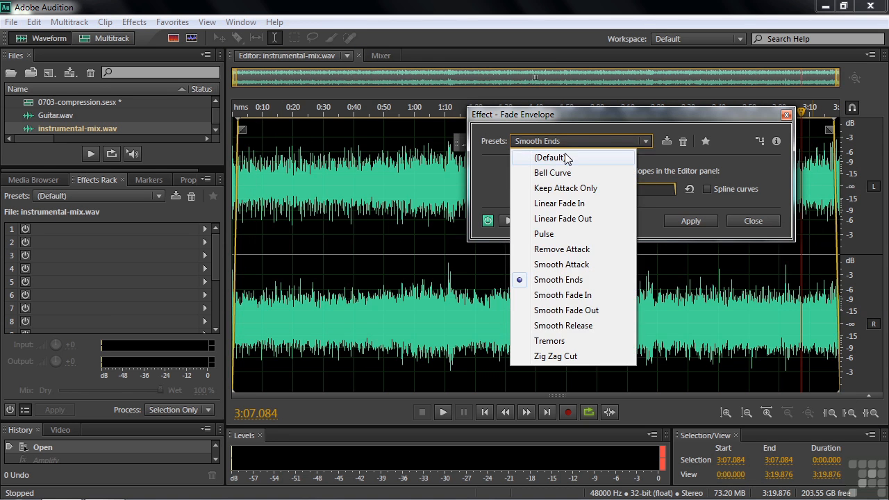
{"action": "left_click", "coordinate": [565, 154]}
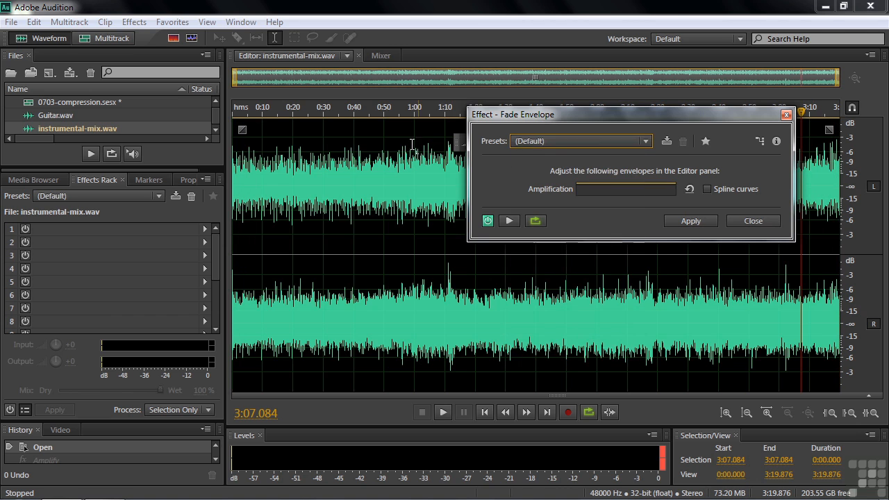
Step: Drag a new point near 0:40 down to silence and move the upper fade point to about 0:17
{"action": "left_click", "coordinate": [344, 123]}
{"action": "left_click_drag", "start_coordinate": [344, 123], "coordinate": [340, 395]}
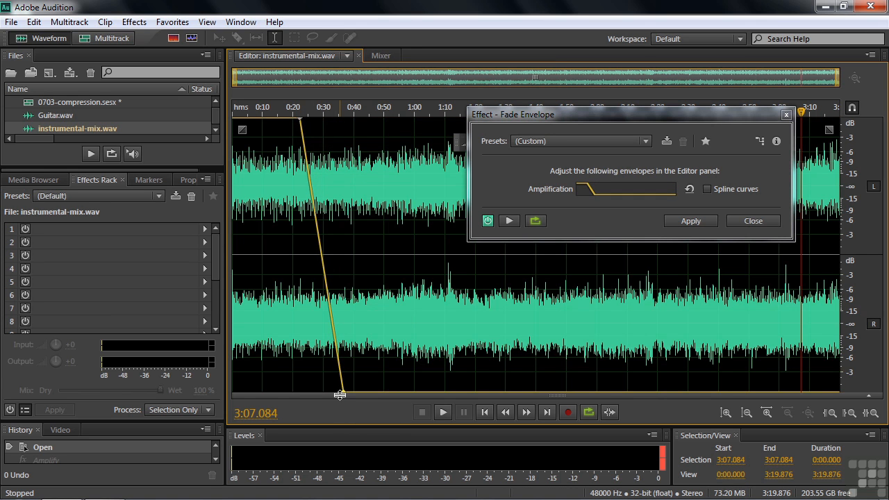
{"action": "left_click_drag", "start_coordinate": [300, 122], "coordinate": [287, 123]}
{"action": "left_click", "coordinate": [285, 121]}
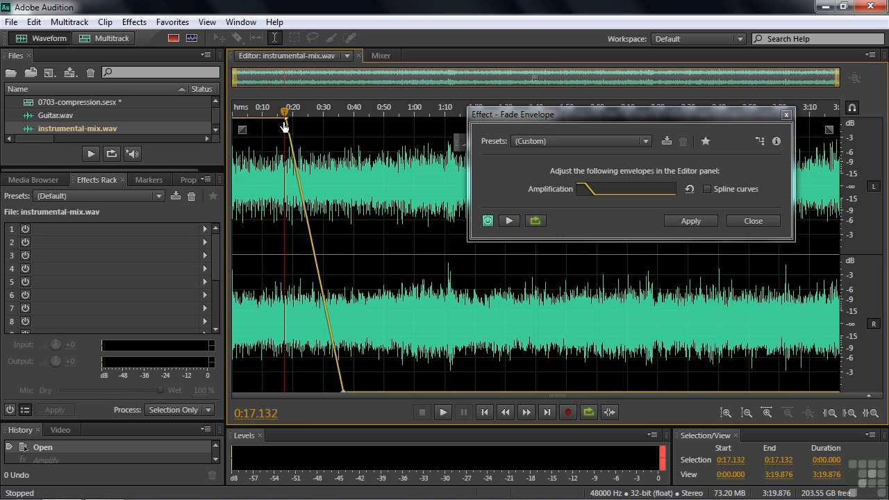
Step: Remove both fade points by dragging them off the waveform
{"action": "left_click_drag", "start_coordinate": [287, 125], "coordinate": [279, 61]}
{"action": "left_click_drag", "start_coordinate": [344, 391], "coordinate": [344, 445]}
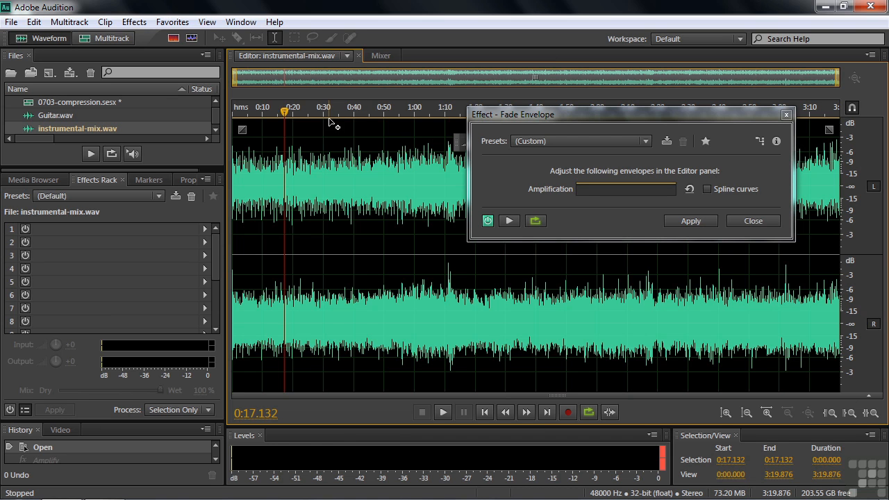
{"action": "mouse_move", "coordinate": [329, 118]}
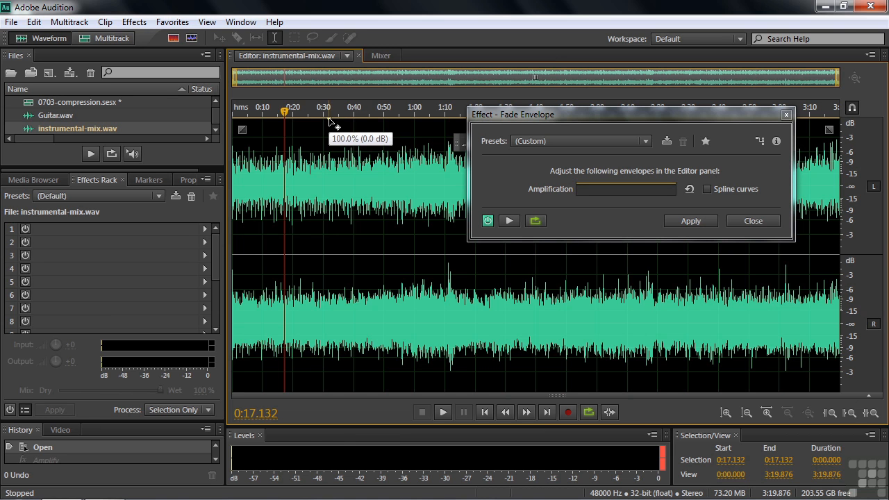